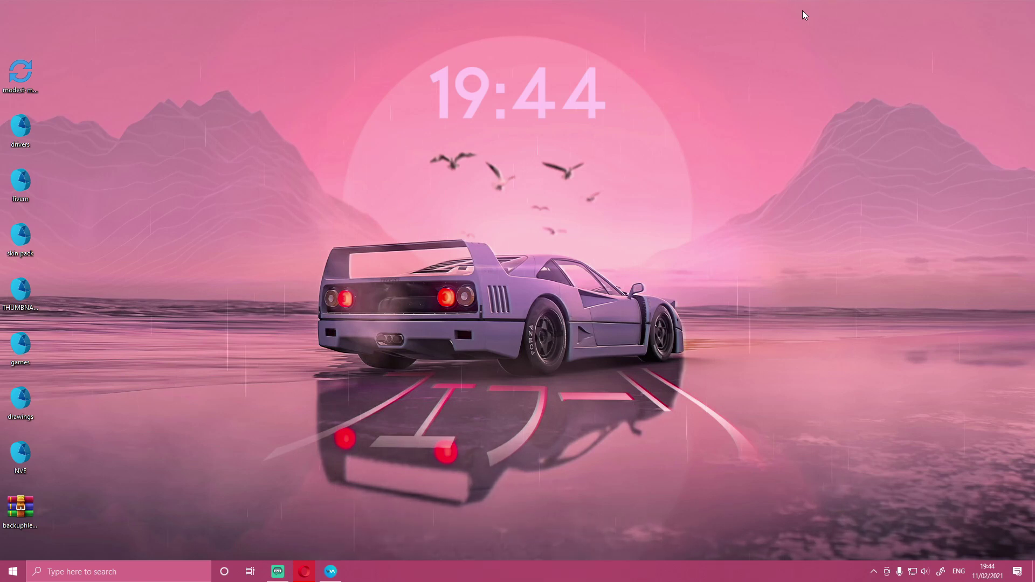
- Open backupfiles.rar, dismiss the licence reminder, and centre the WinRAR window
double_click(17, 531)
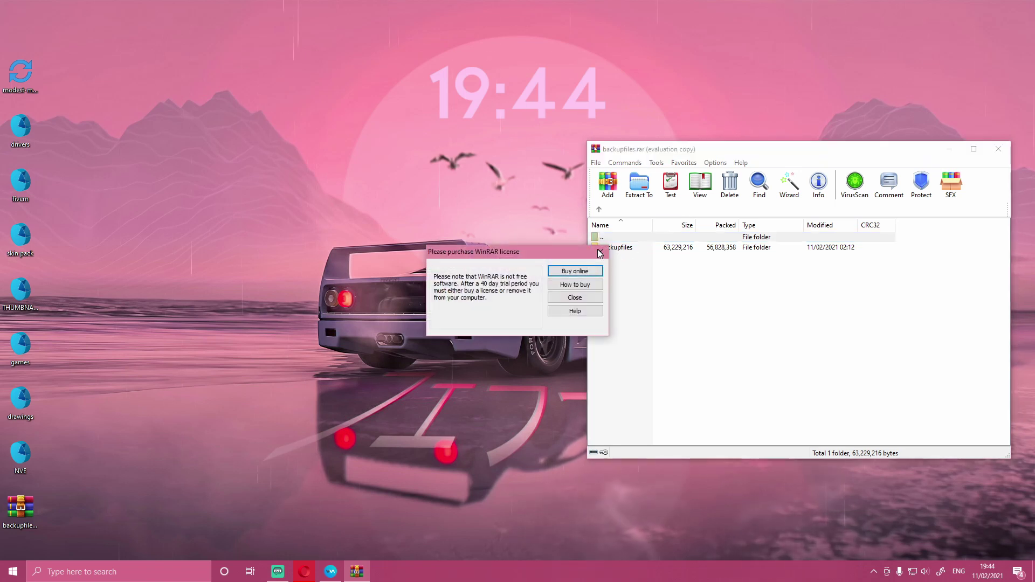
left_click(575, 297)
left_click_drag(647, 147, 396, 131)
left_click(422, 270)
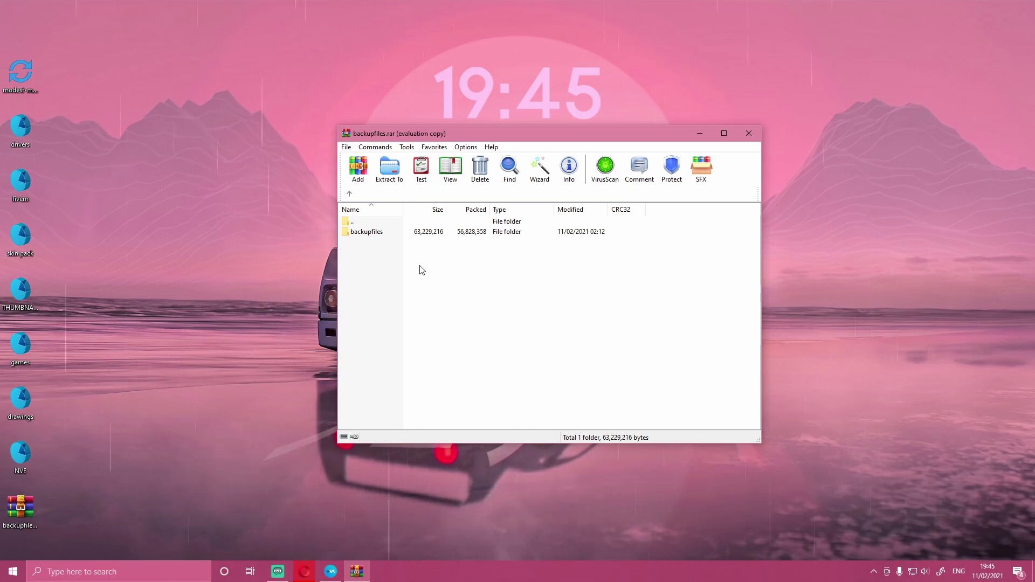
- Open the backupfiles folder, select GTA5.exe and PlayGTAV.exe, and minimise WinRAR
double_click(380, 231)
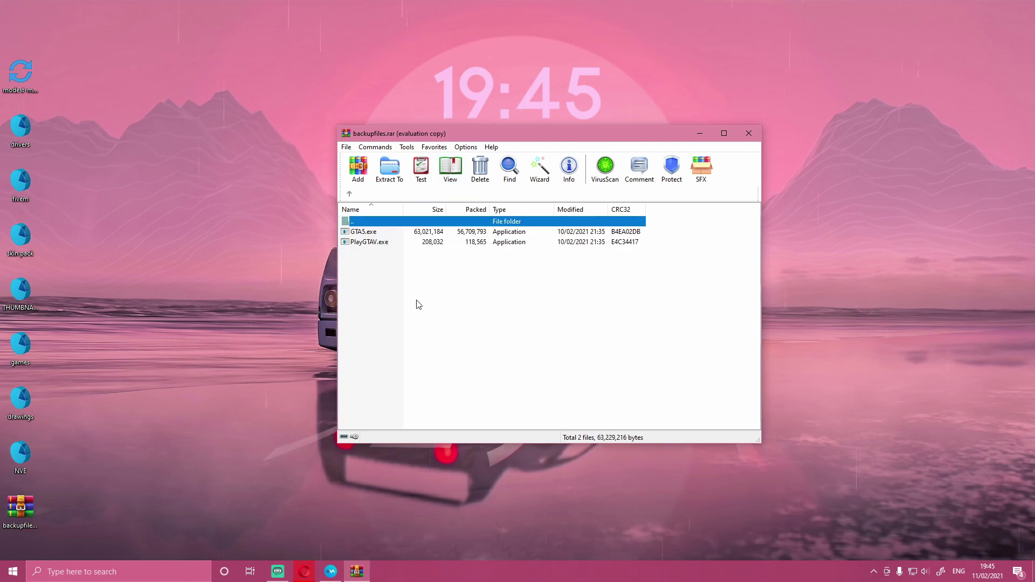
left_click_drag(419, 303, 396, 299)
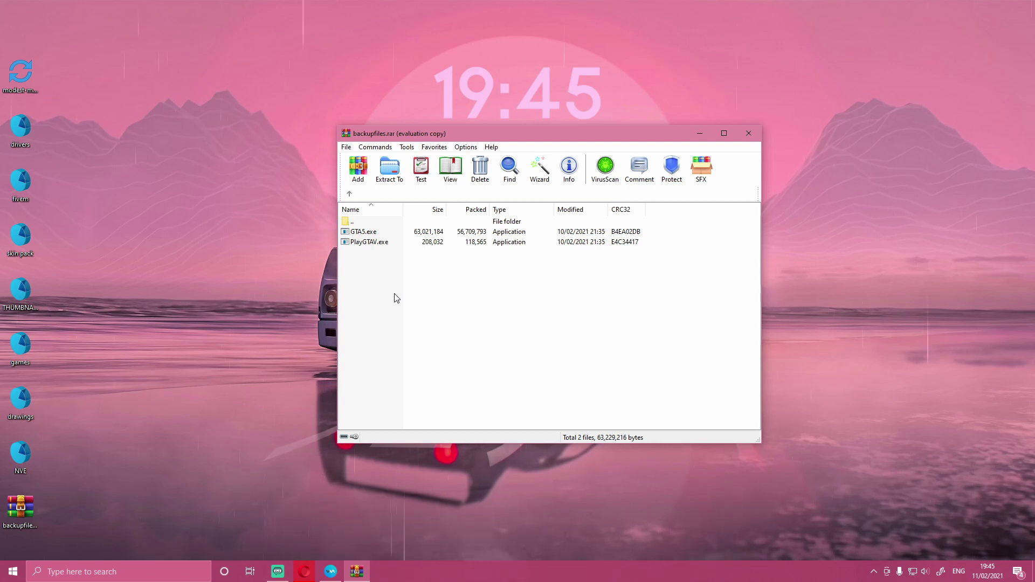
left_click(699, 133)
- Launch File Explorer from search and browse to C:\Program Files (x86)
left_click(107, 572)
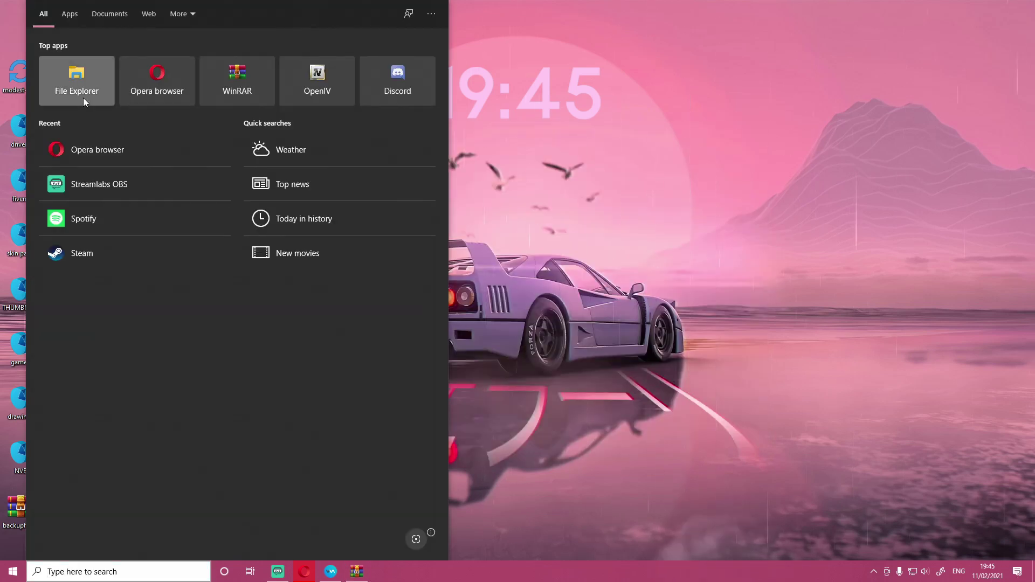
left_click(83, 98)
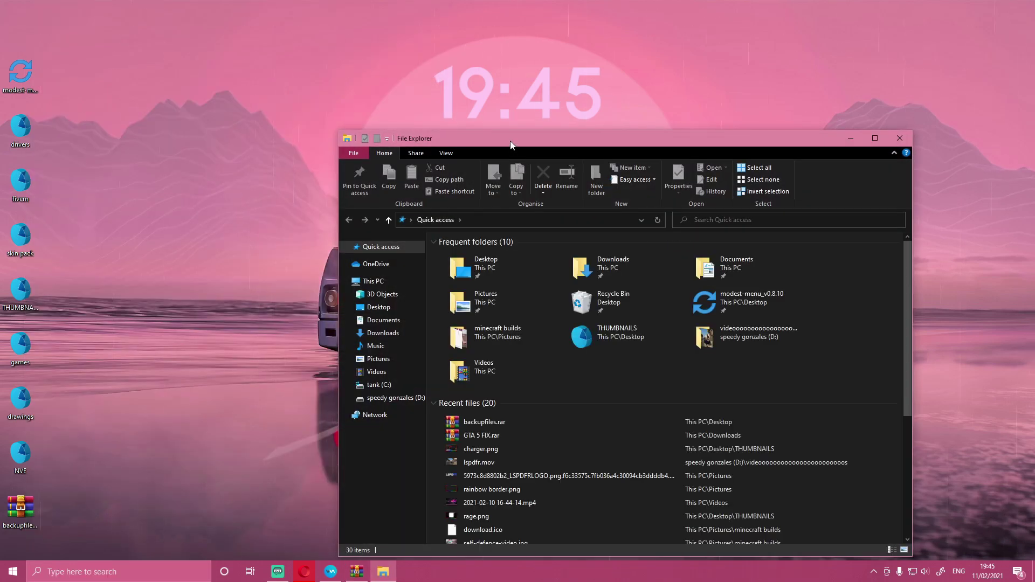
left_click_drag(510, 140, 312, 69)
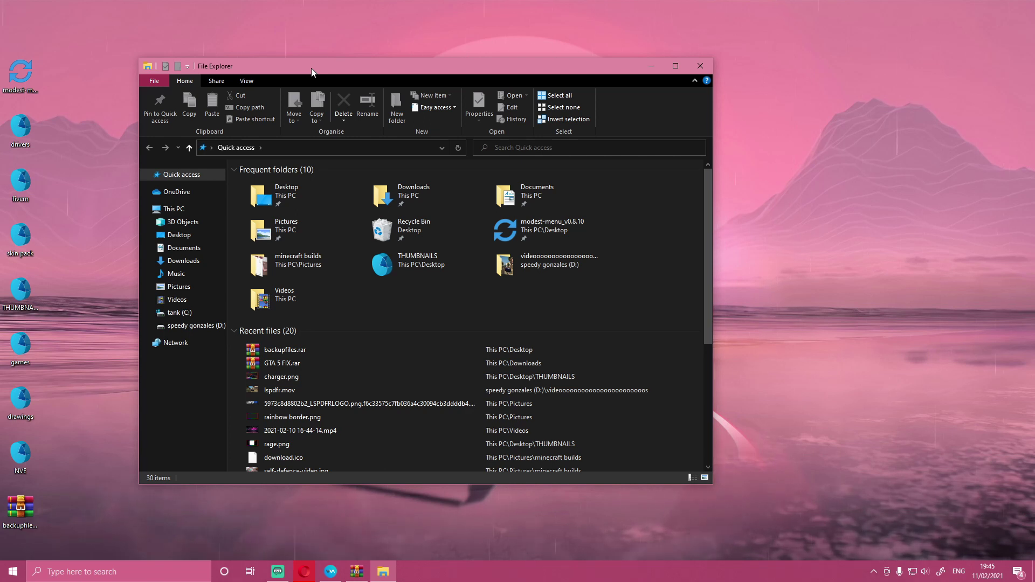
left_click(181, 314)
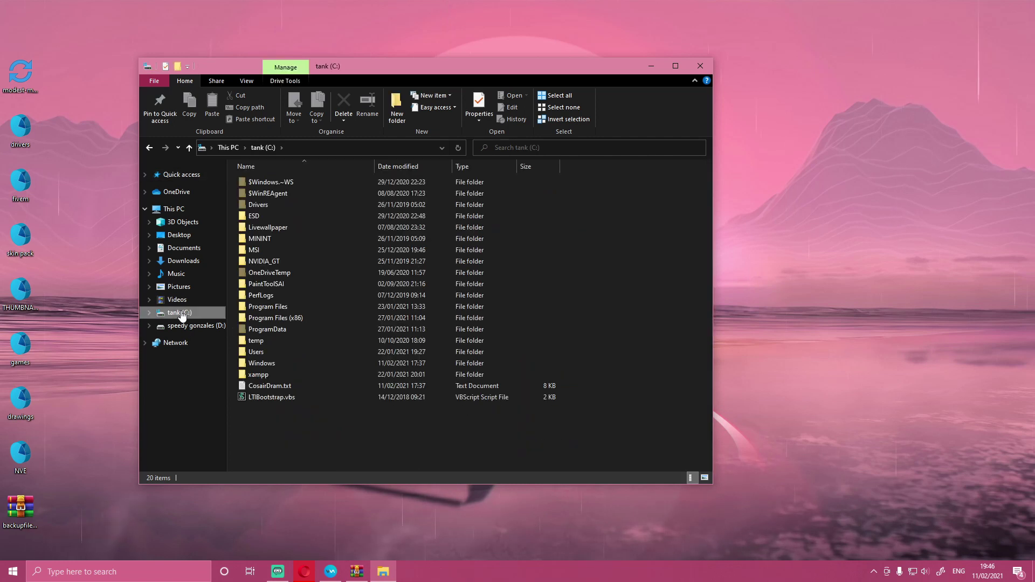
double_click(332, 321)
scroll(331, 320, "down", 6)
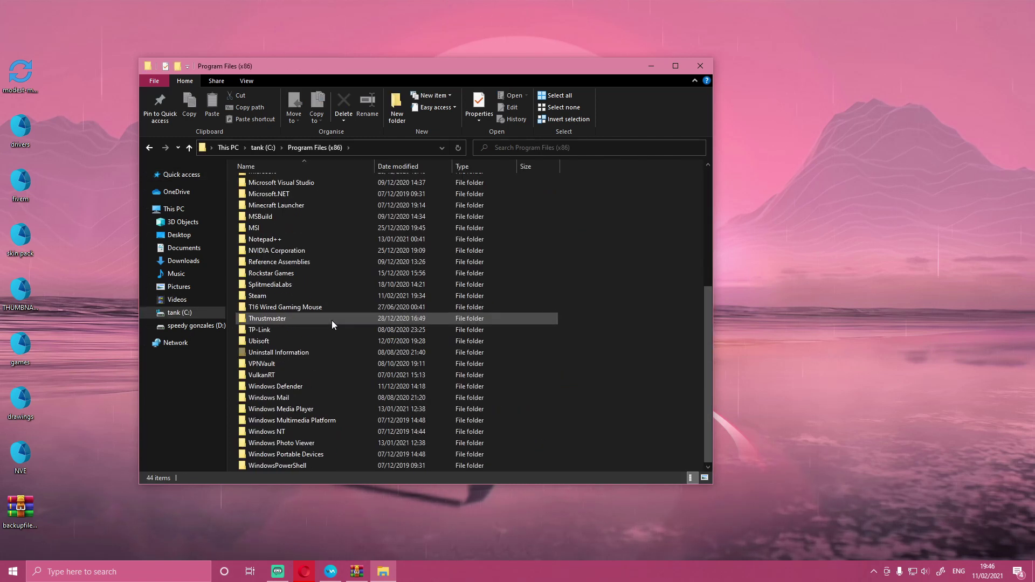
- Go to Steam\steamapps\common\Grand Theft Auto V and launch RAGEPluginHook.exe
double_click(269, 296)
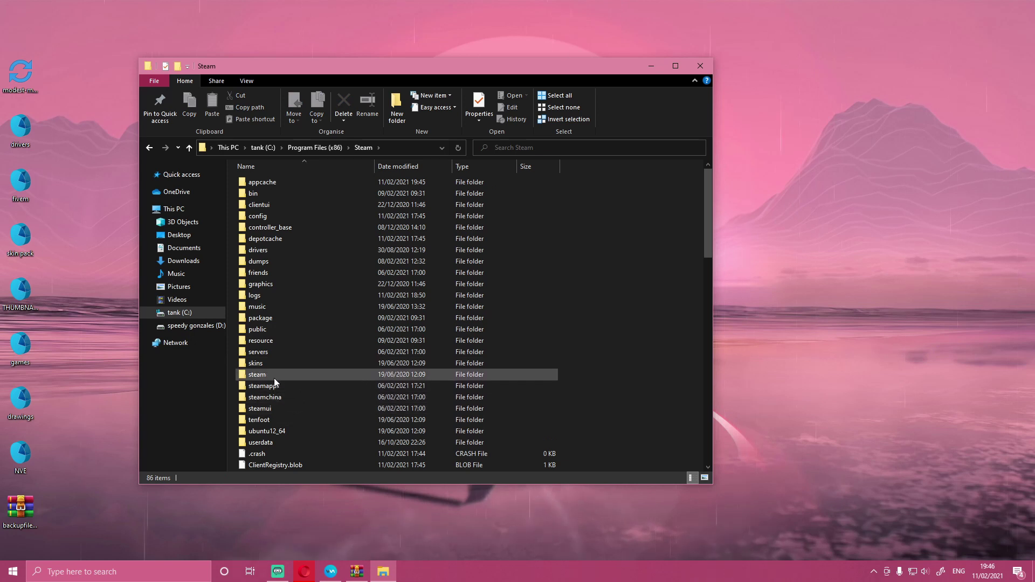
double_click(274, 376)
double_click(262, 363)
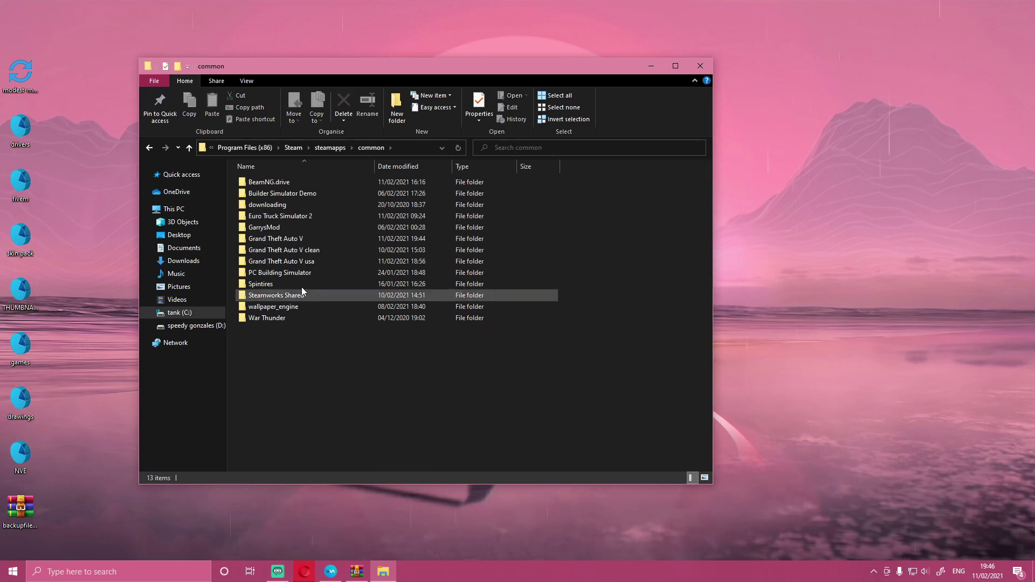
left_click(299, 241)
double_click(299, 242)
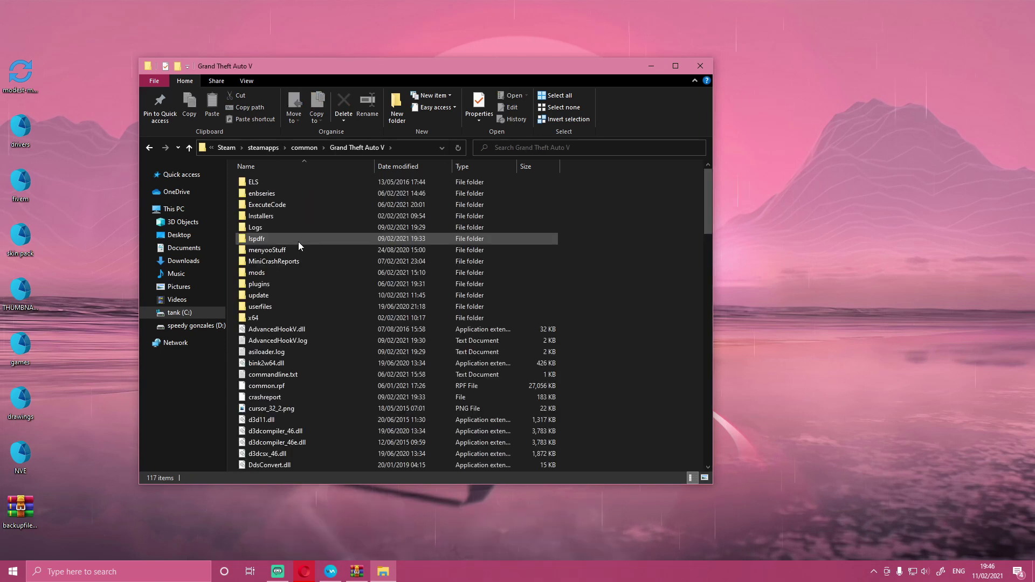
scroll(388, 295, "down", 20)
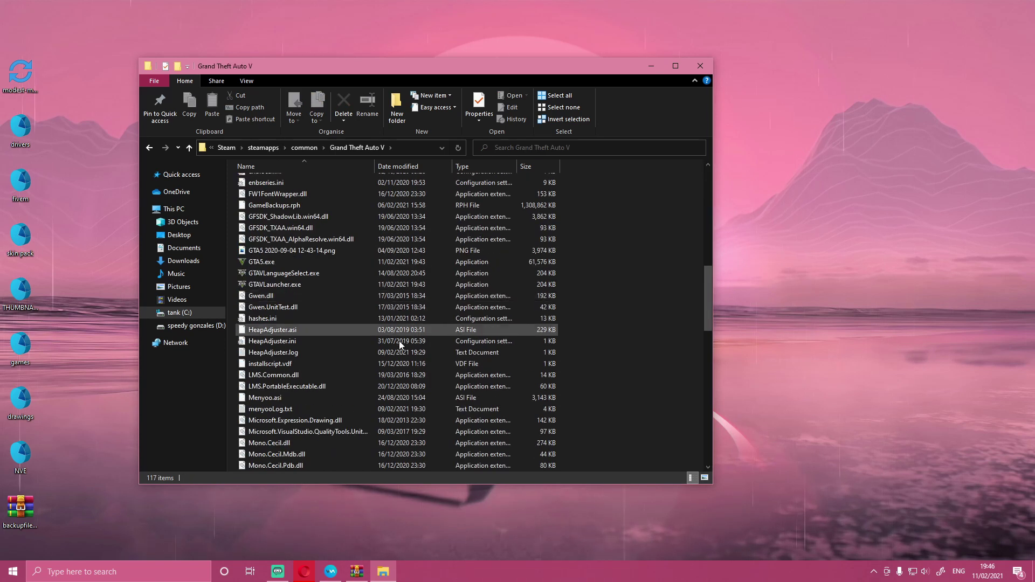
double_click(262, 341)
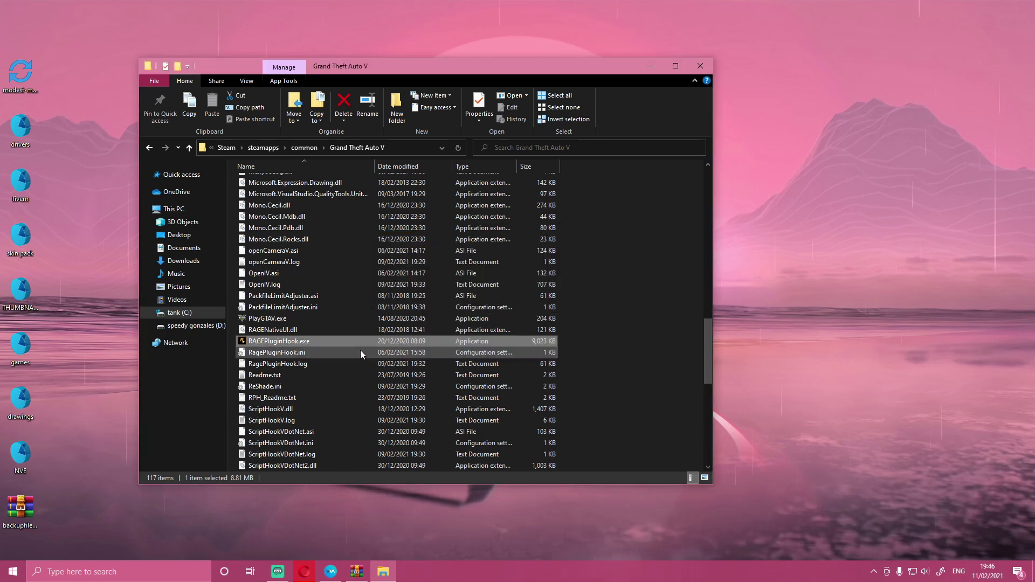
- Review RAGE Plugin Hook's Revert and Back up game version options, then close Settings unchanged
left_click(651, 65)
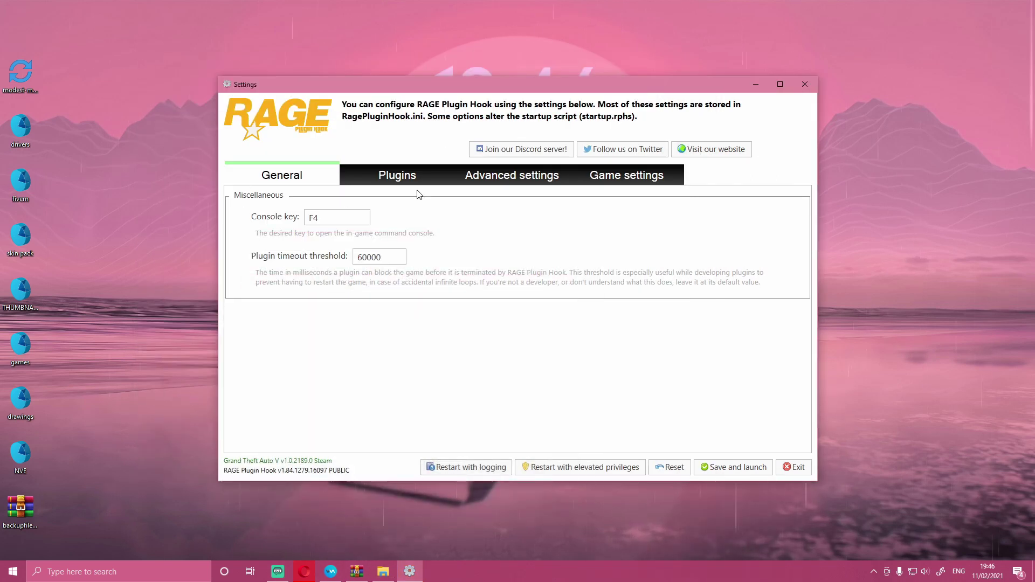
left_click(660, 181)
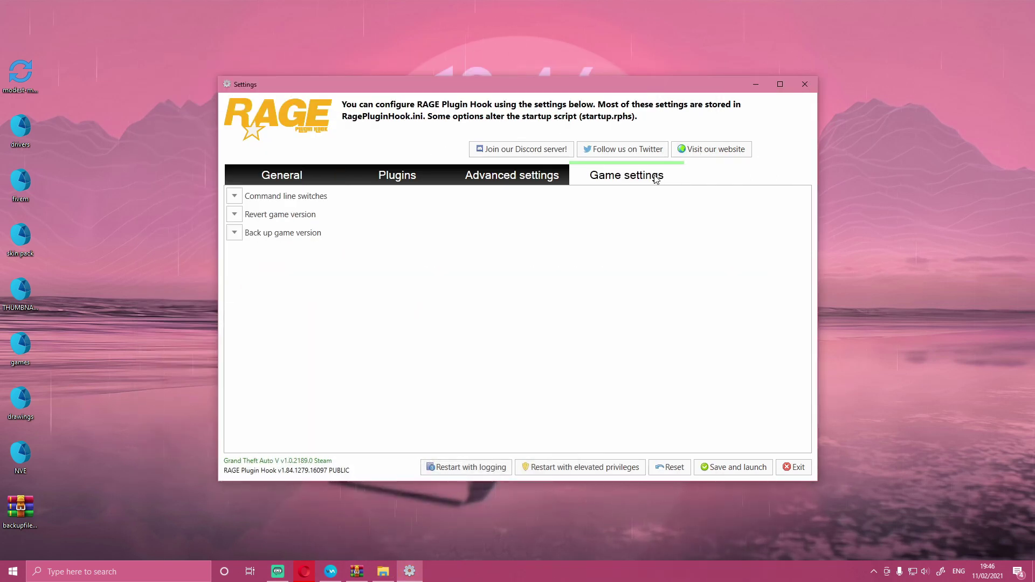
left_click(234, 214)
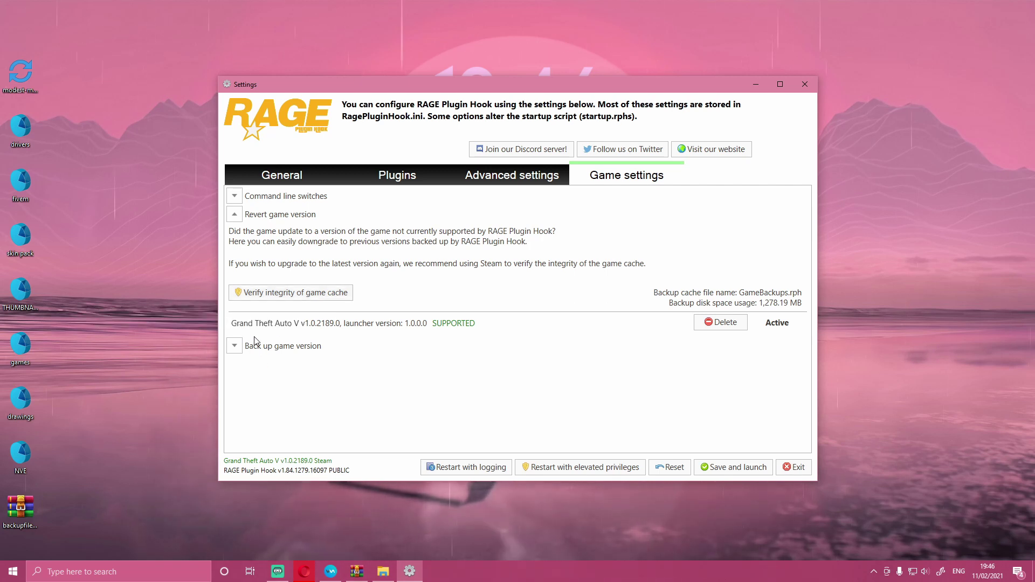
left_click(234, 345)
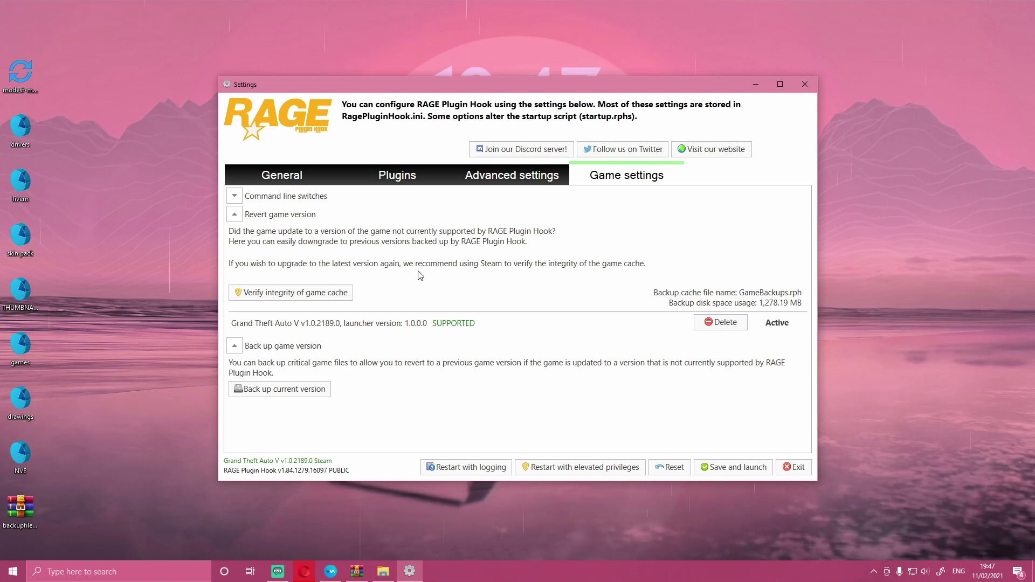
left_click(805, 84)
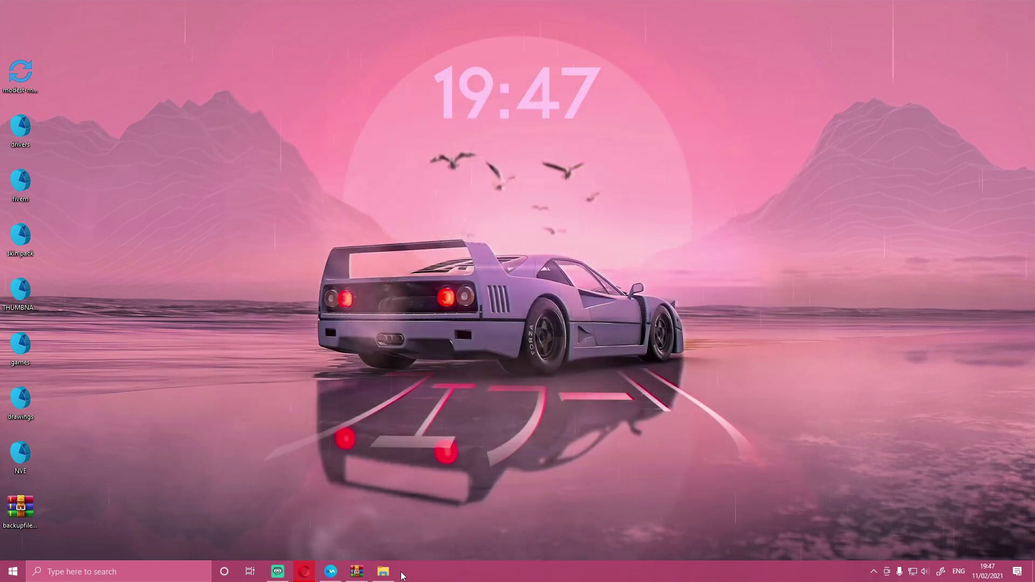
- Place the archive window beside the Grand Theft Auto V folder and select both executables
left_click(382, 572)
scroll(377, 253, "up", 10)
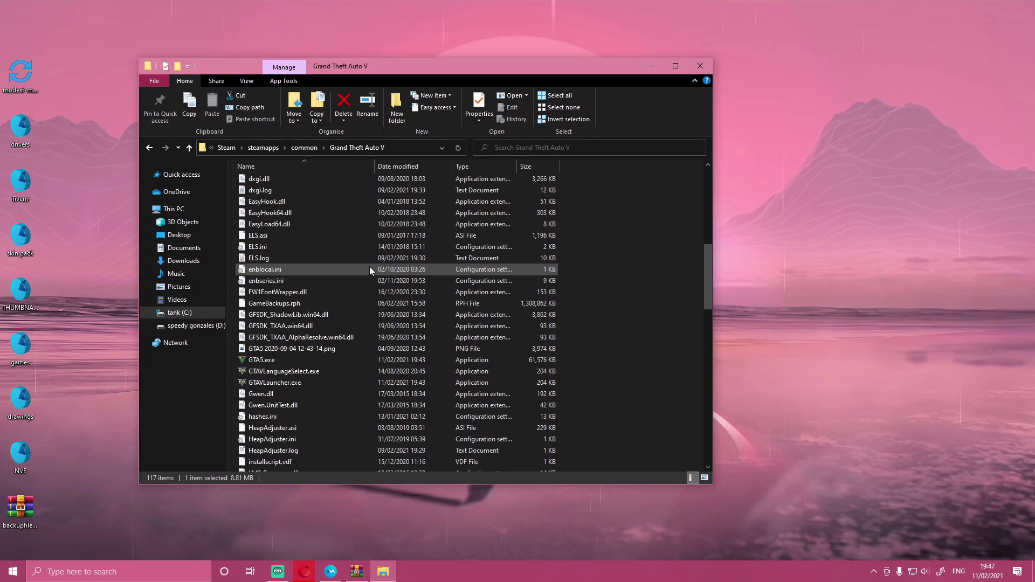
scroll(369, 266, "up", 10)
key("alt+Tab")
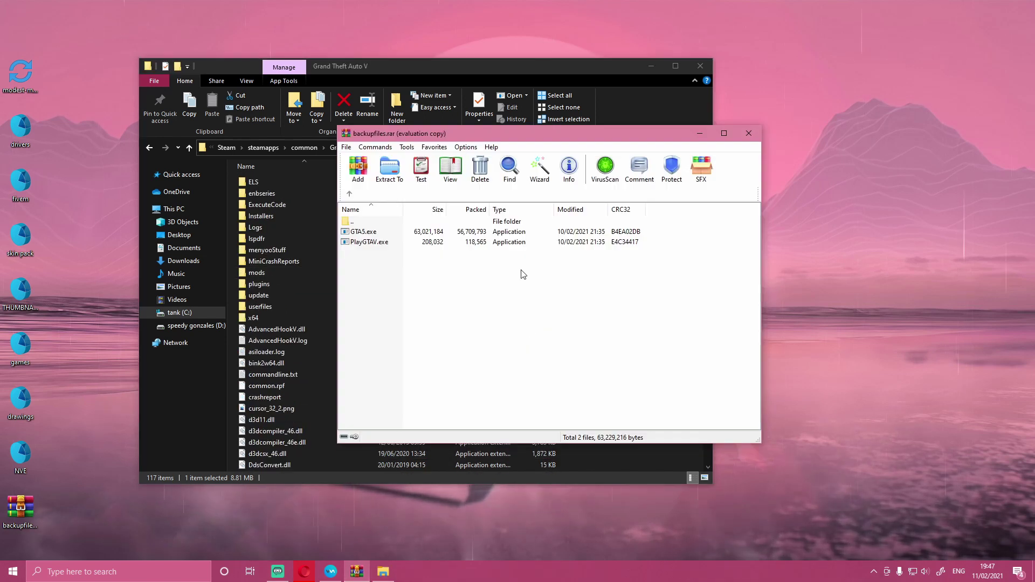
left_click_drag(521, 133, 906, 116)
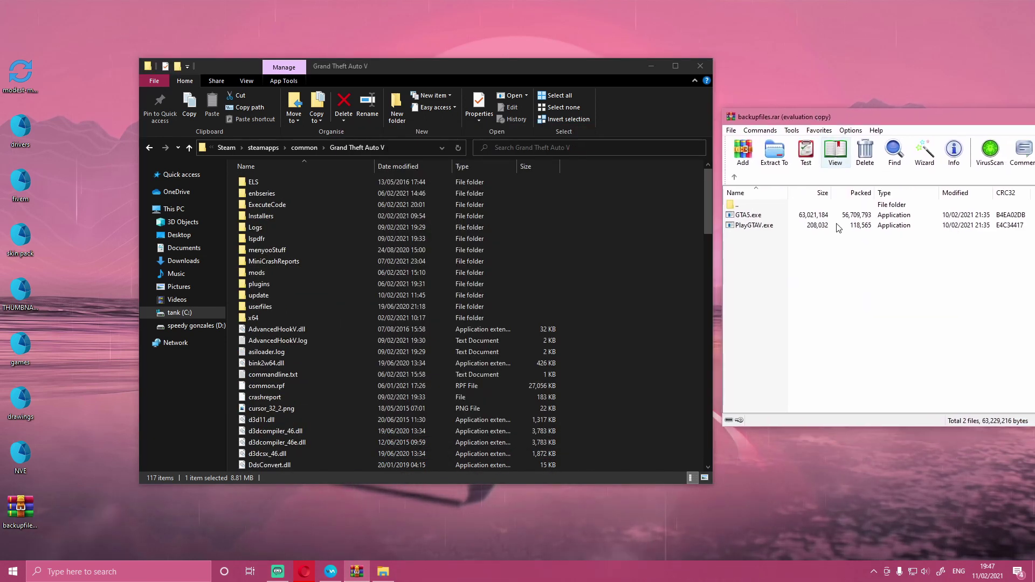
left_click_drag(839, 228, 750, 221)
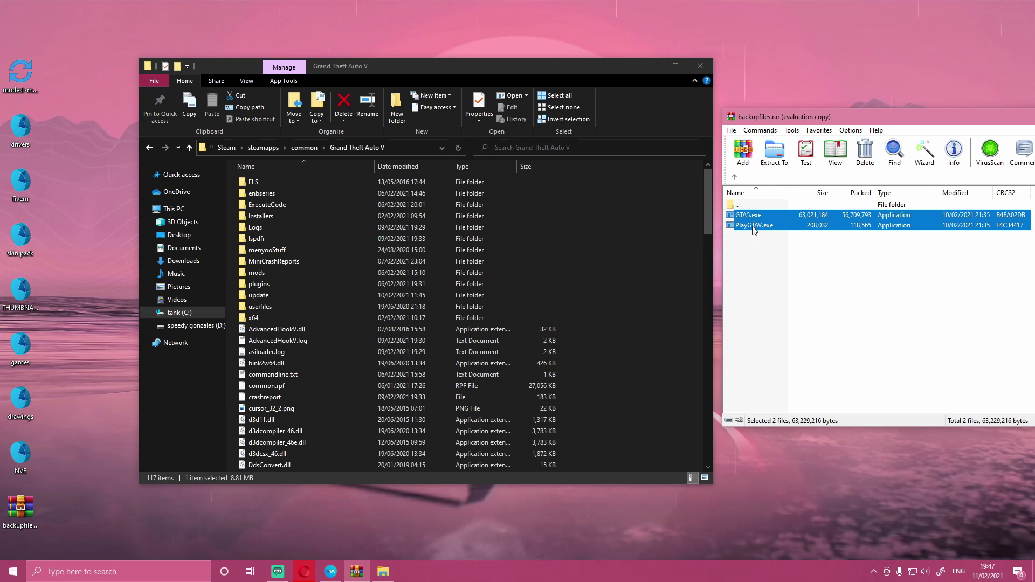
- Drag GTA5.exe and PlayGTAV.exe into the game folder, replacing the existing files
left_click_drag(673, 227, 651, 222)
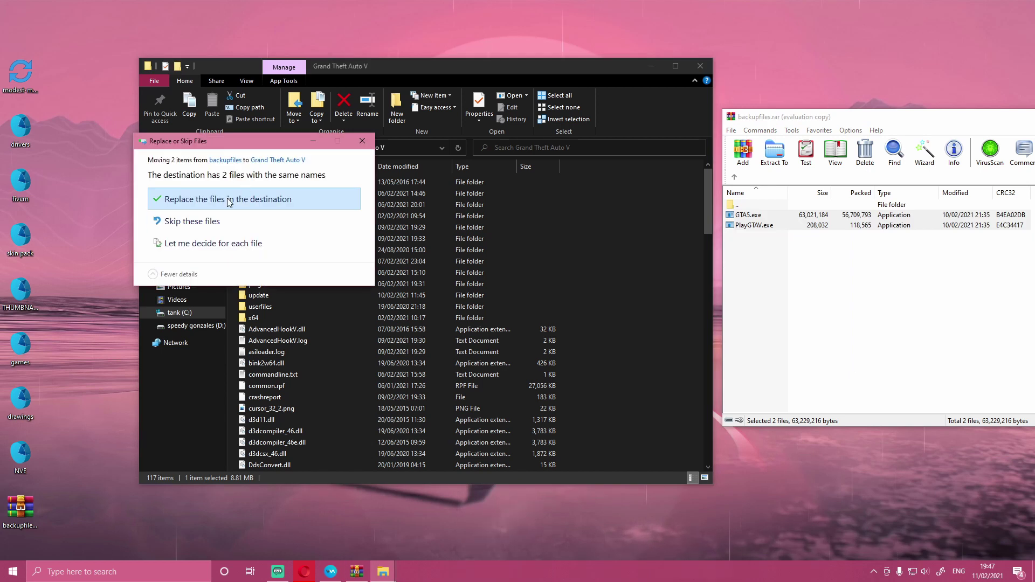
left_click(228, 201)
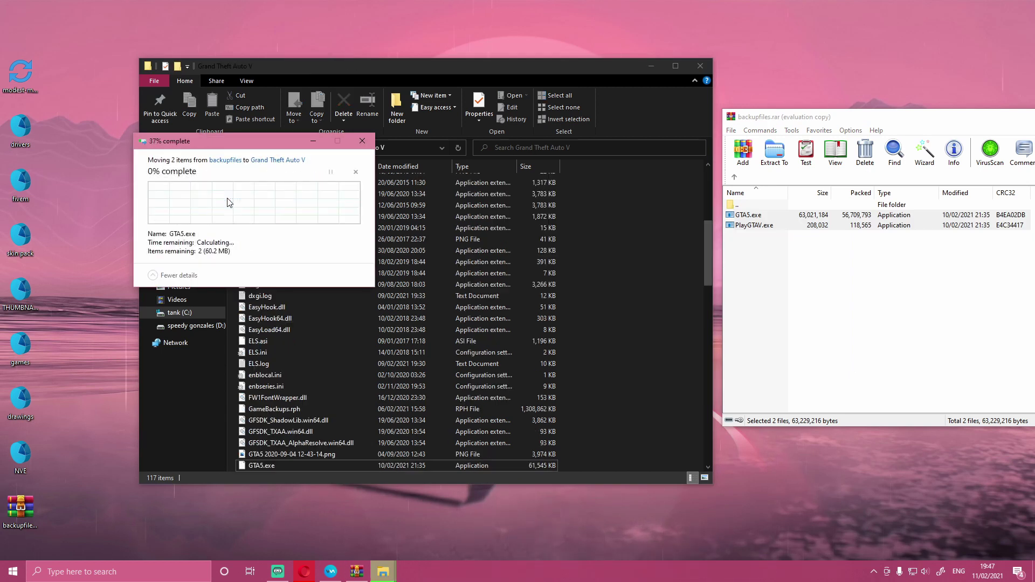
scroll(406, 279, "down", 2)
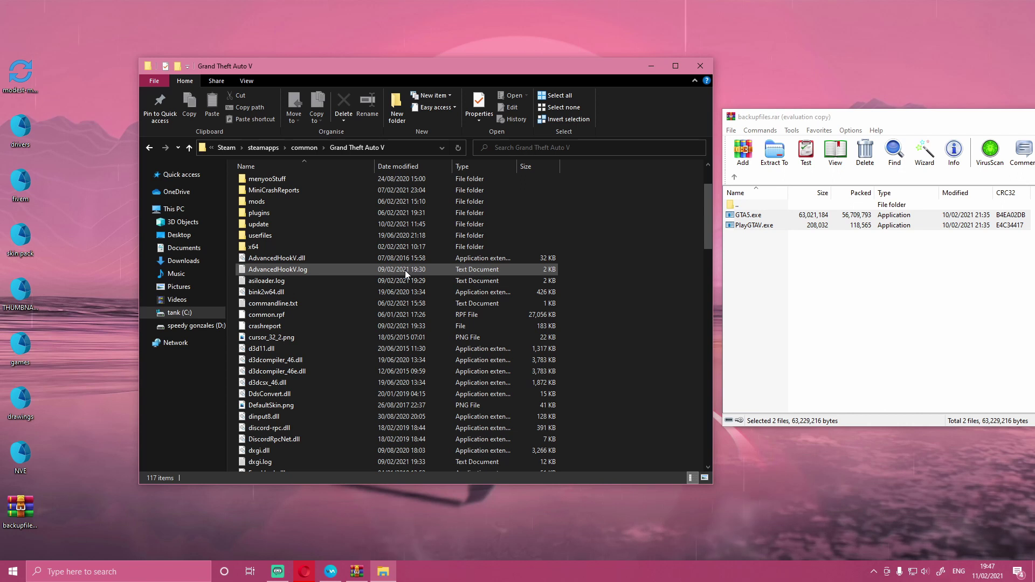
scroll(405, 270, "up", 1)
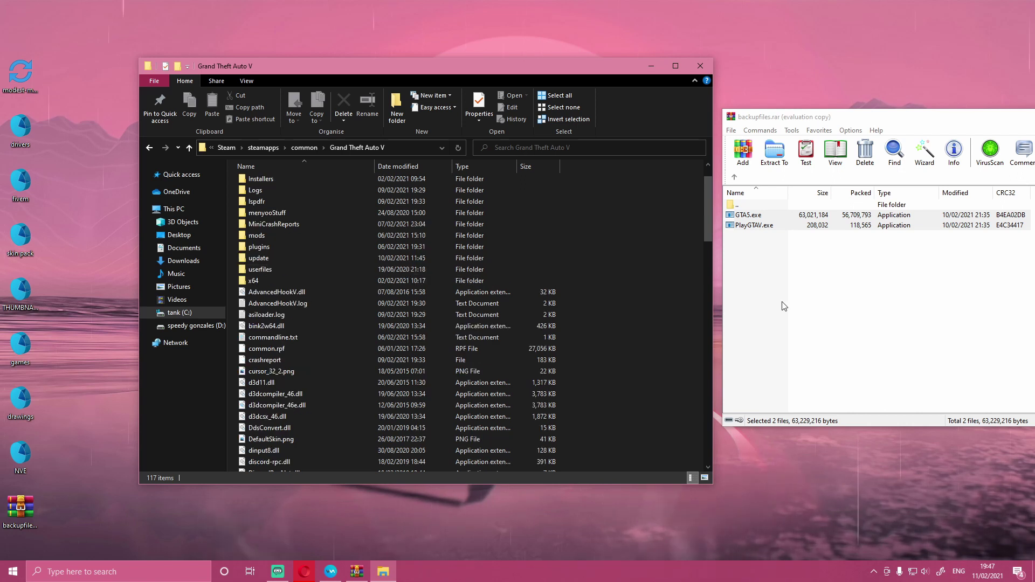
left_click(728, 302)
scroll(414, 315, "up", 1)
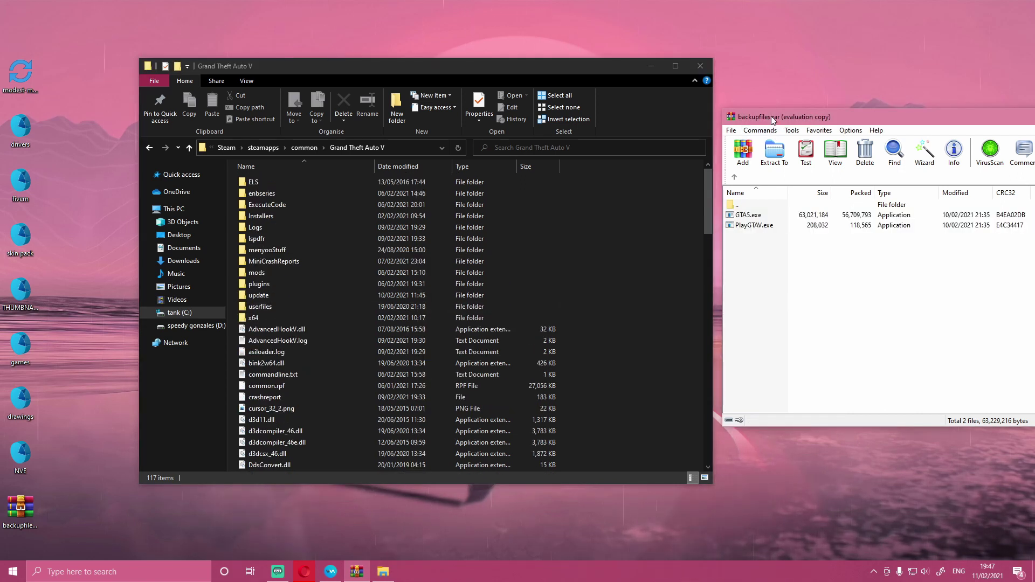
left_click_drag(772, 120, 300, 157)
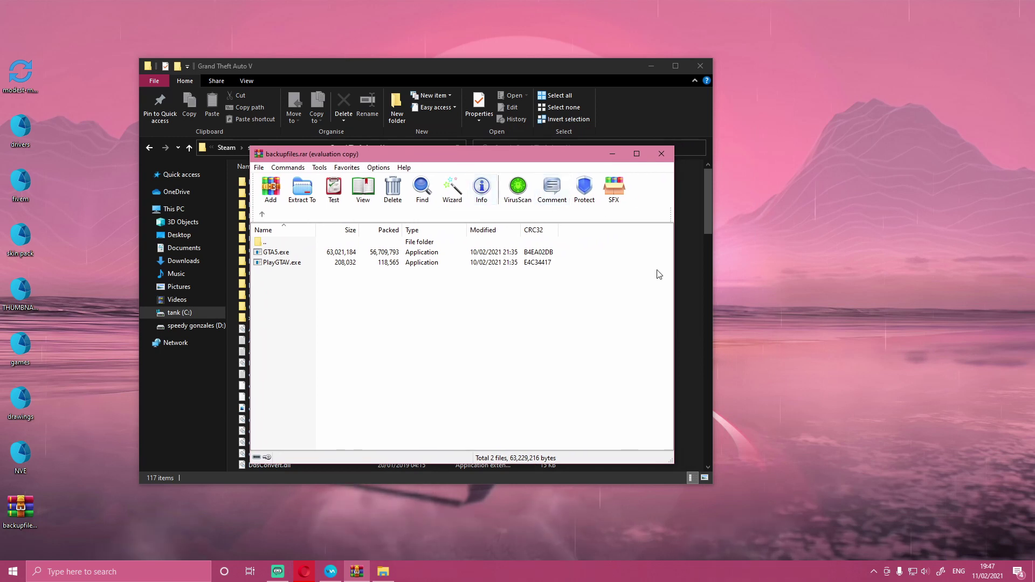
left_click_drag(673, 286, 572, 296)
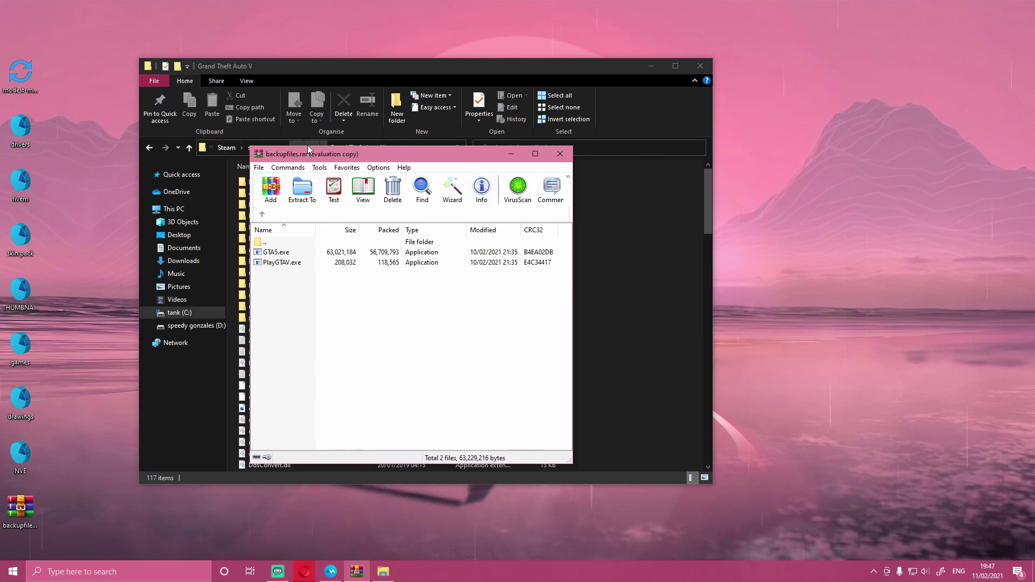